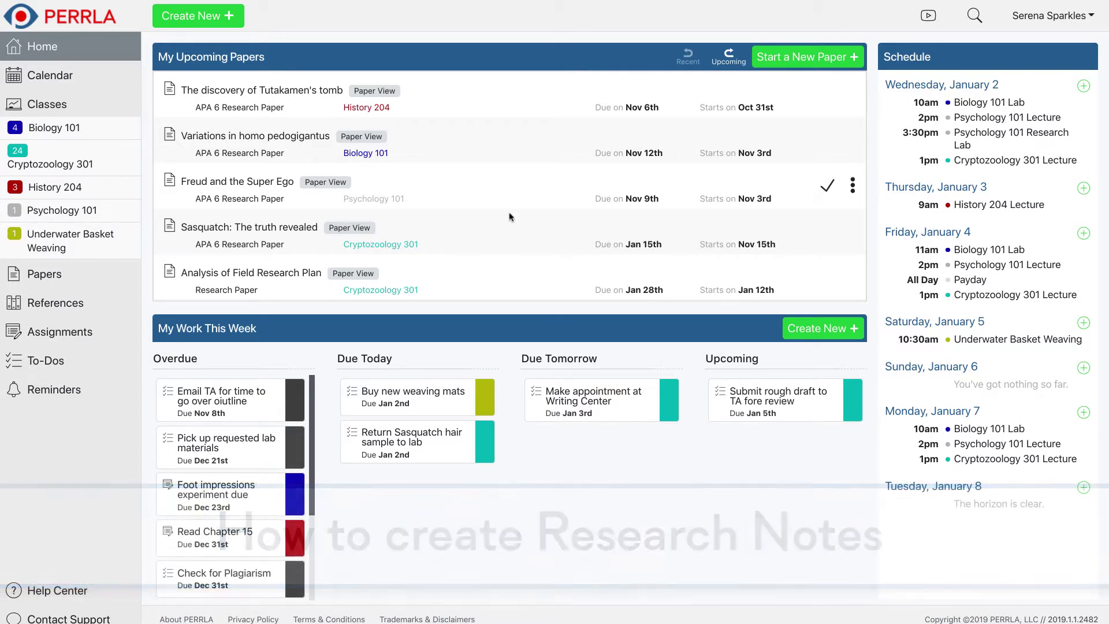
- Open the 'Sasquatch: The truth revealed' paper's Outline/Organize page and widen the Research Notes panel
{"action": "left_click", "coordinate": [277, 228]}
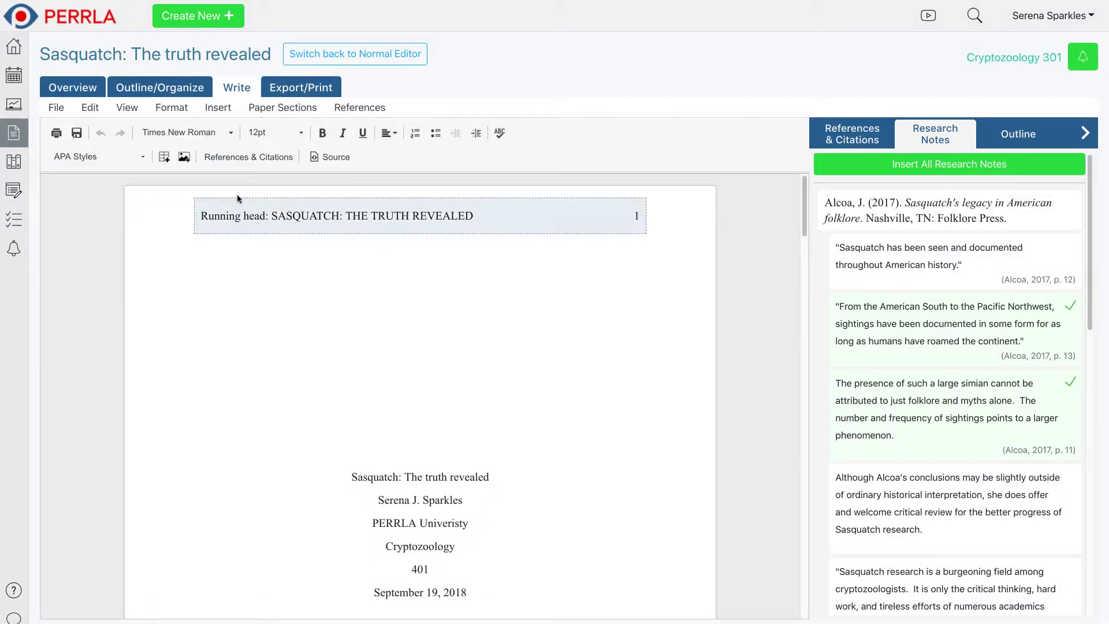
{"action": "left_click", "coordinate": [153, 91]}
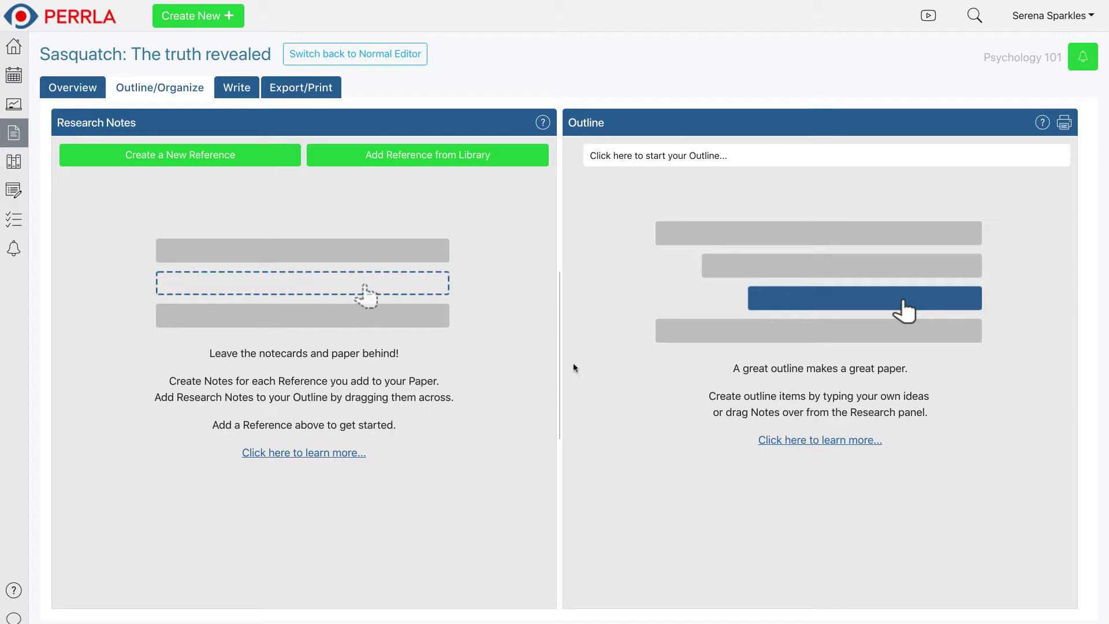
{"action": "left_click_drag", "start_coordinate": [572, 361], "coordinate": [719, 360]}
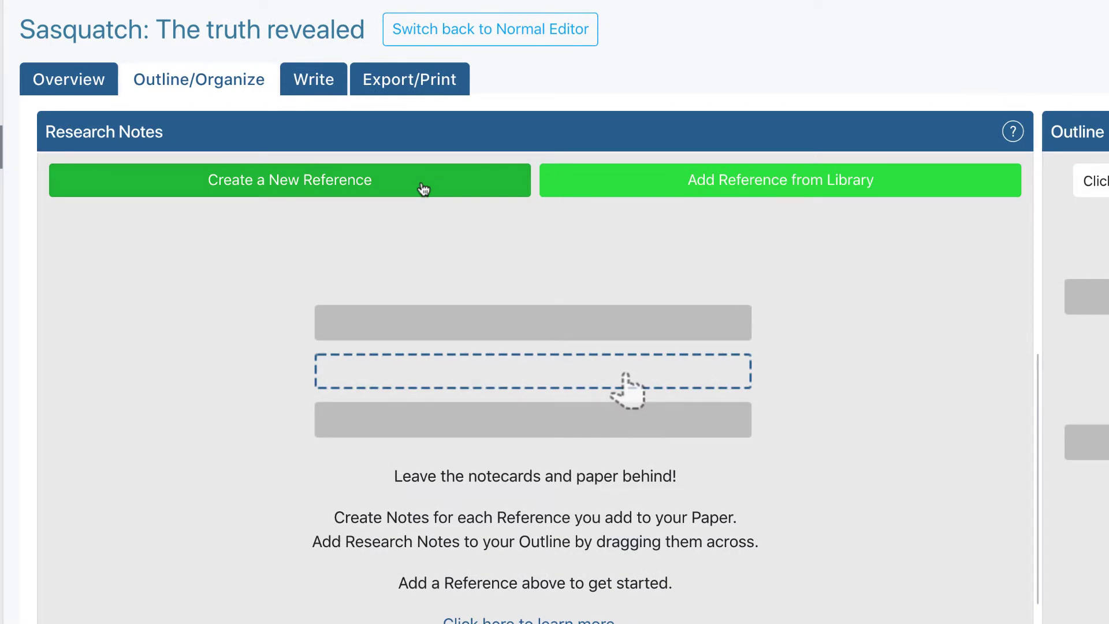
- Add the Alcoa 2017 folklore reference from the library to the paper
{"action": "left_click", "coordinate": [635, 190]}
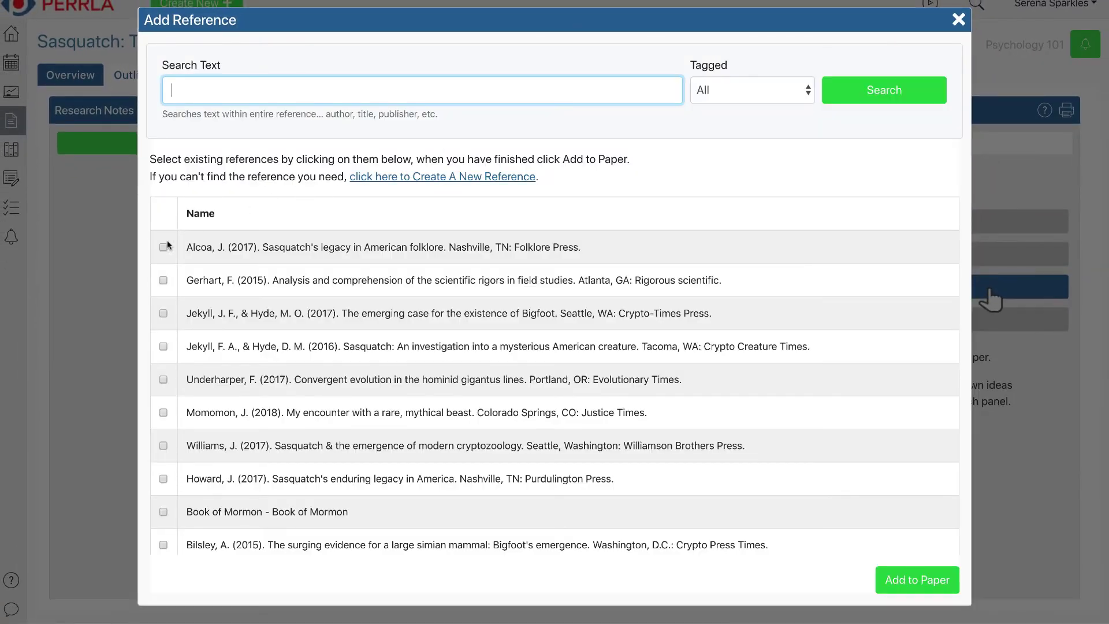
{"action": "left_click", "coordinate": [163, 247]}
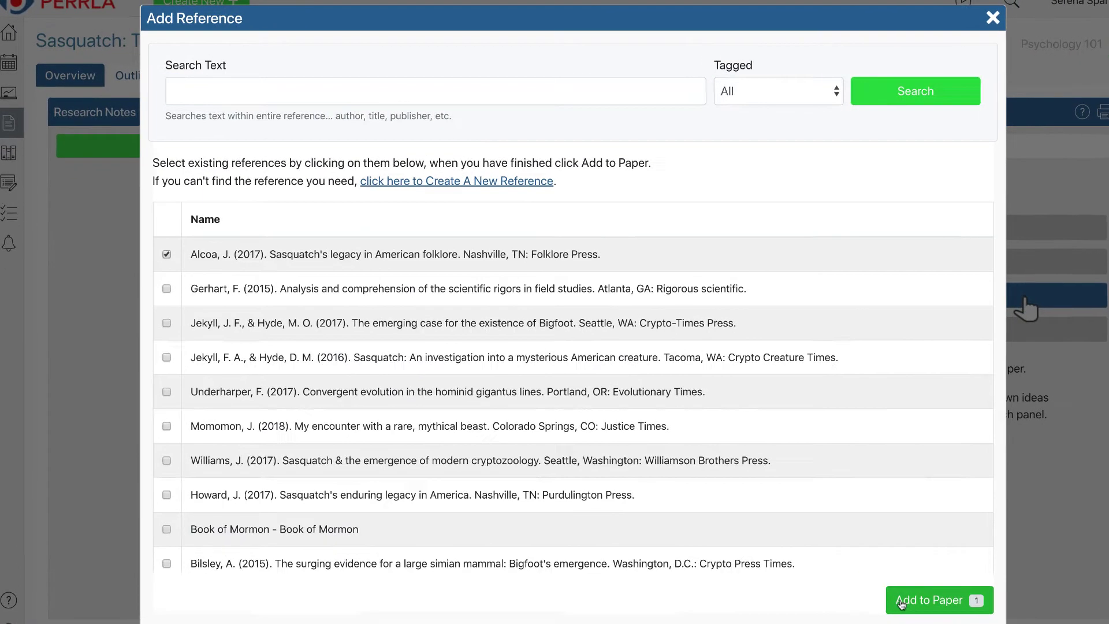
{"action": "left_click", "coordinate": [903, 580]}
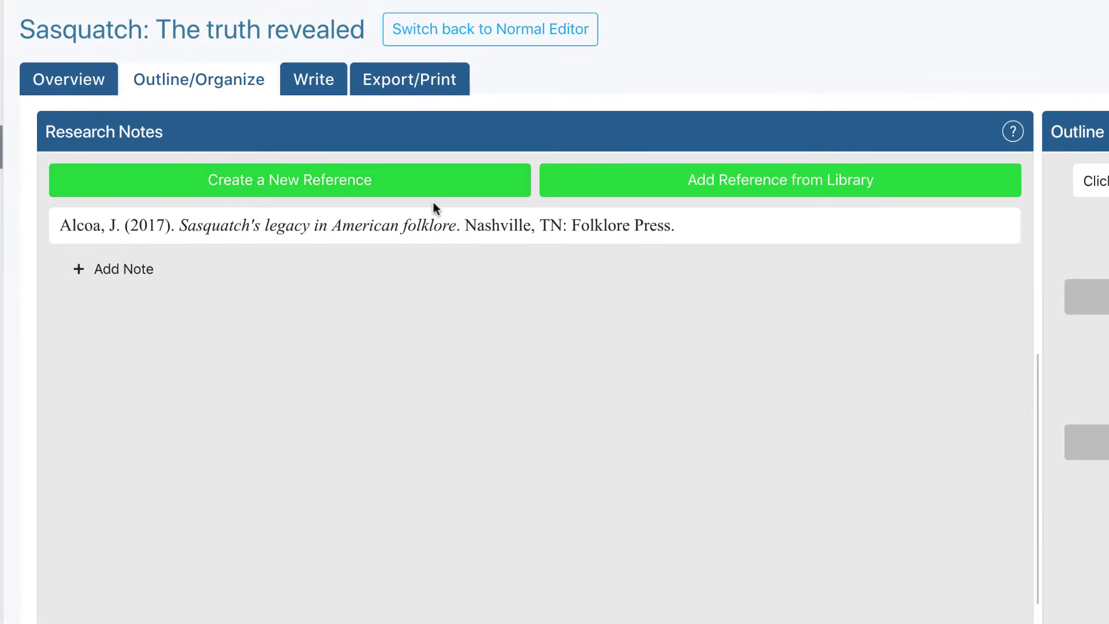
- Add the Alcoa note 'Sasquatch has been seen and documented throughout American history.'
{"action": "left_click", "coordinate": [139, 279]}
{"action": "type", "text": "\"Sasquatch "}
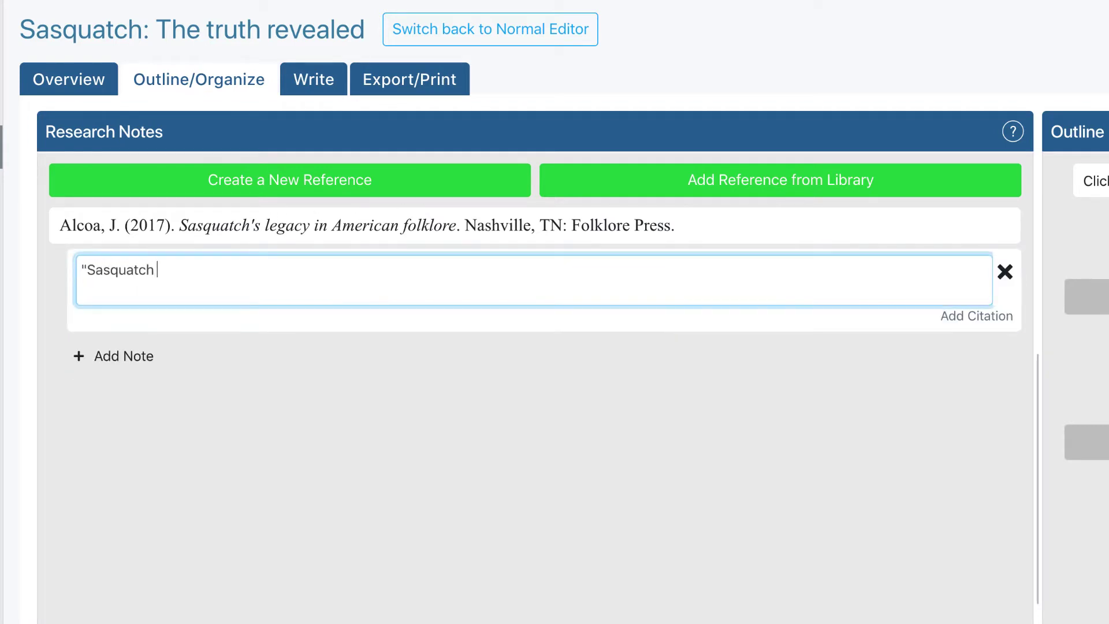
{"action": "type", "text": "has been seen and documented throughout"}
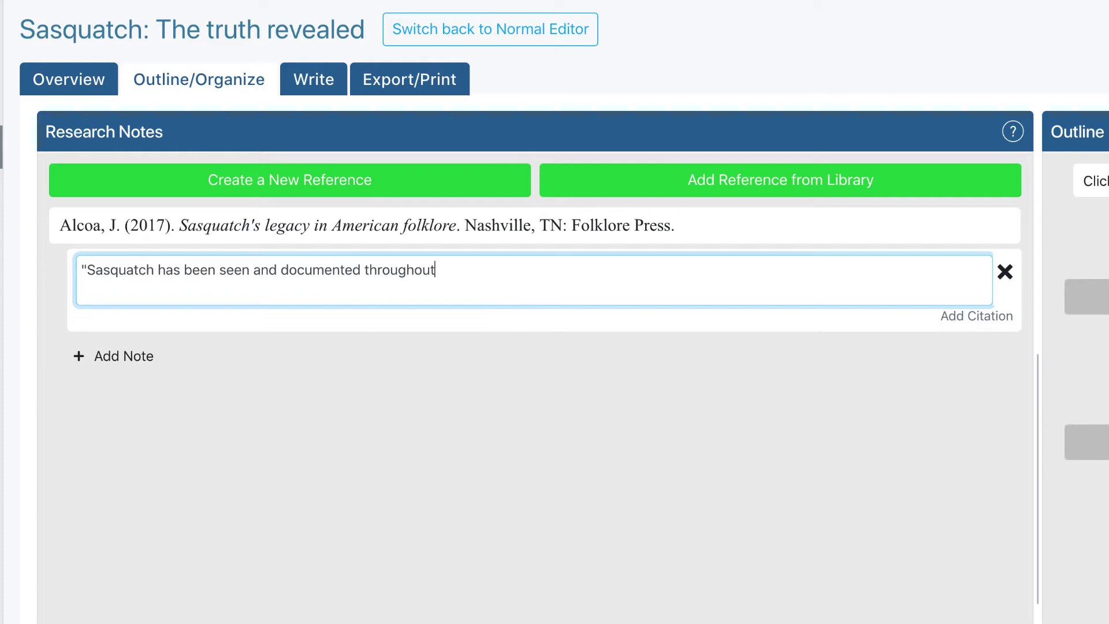
{"action": "type", "text": " American history.\""}
{"action": "key", "text": "Return"}
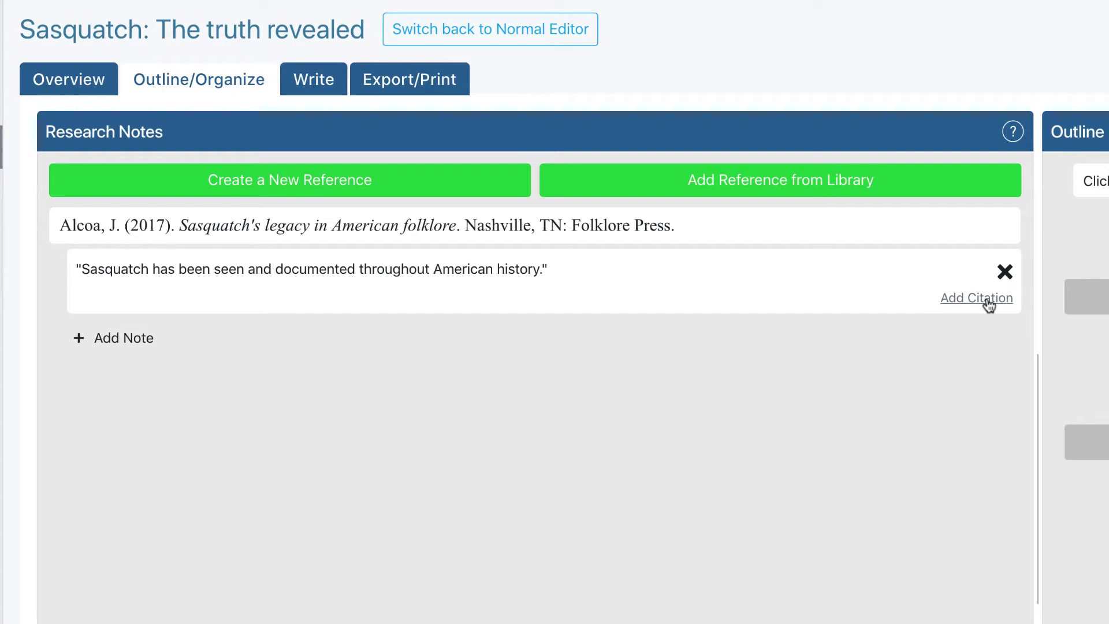
- Attach a page-number citation of 12 to the note, giving (Alcoa, 2017, p. 12)
{"action": "left_click", "coordinate": [988, 300]}
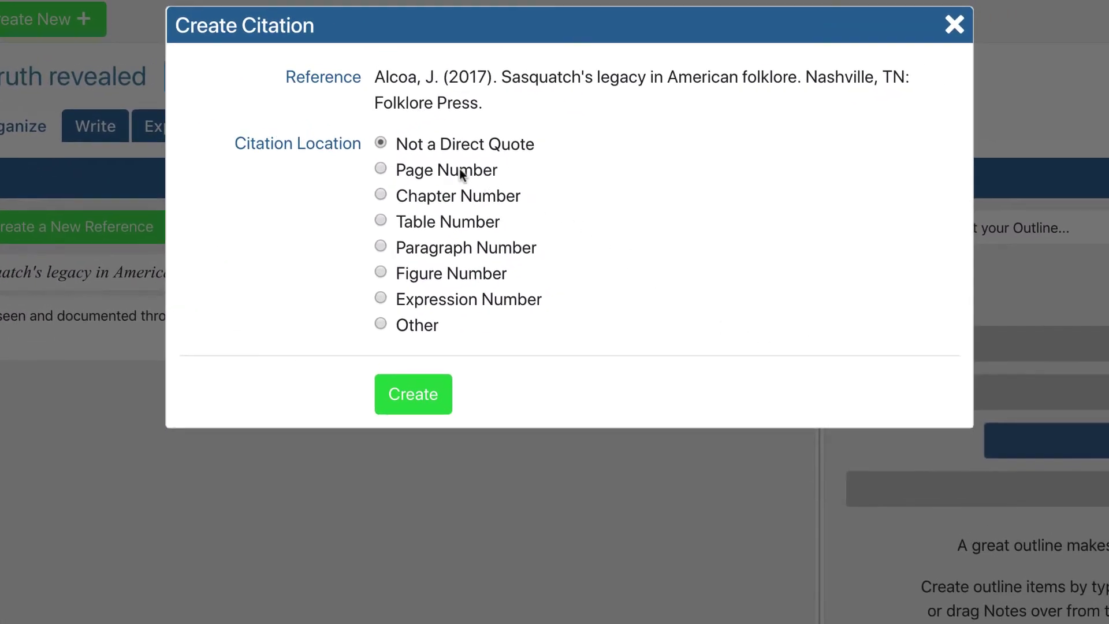
{"action": "left_click", "coordinate": [460, 173]}
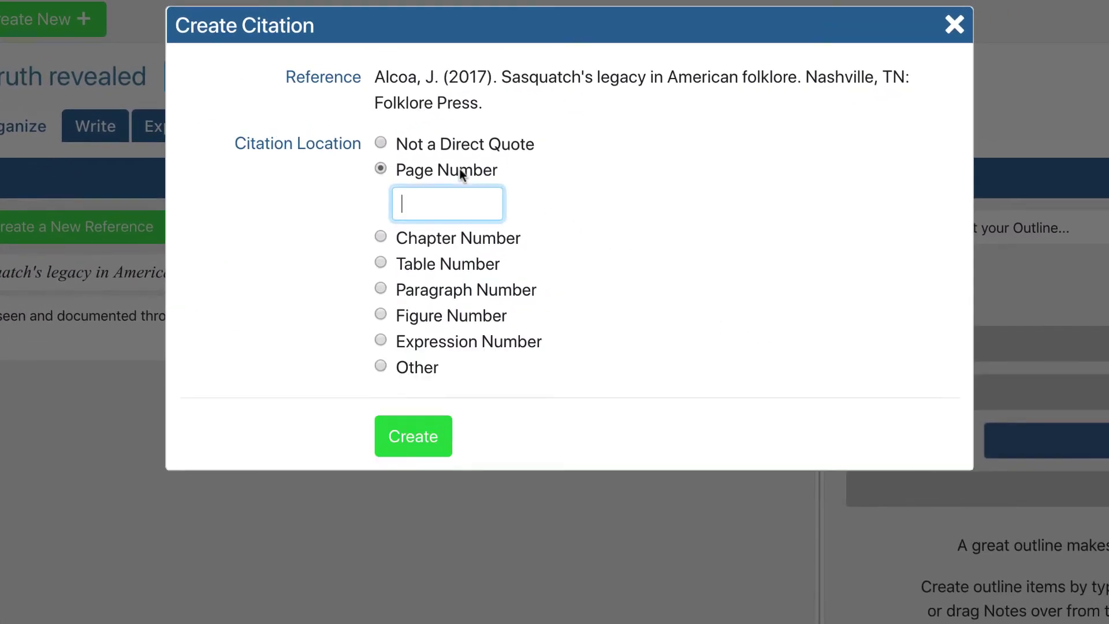
{"action": "type", "text": "12"}
{"action": "left_click", "coordinate": [409, 438]}
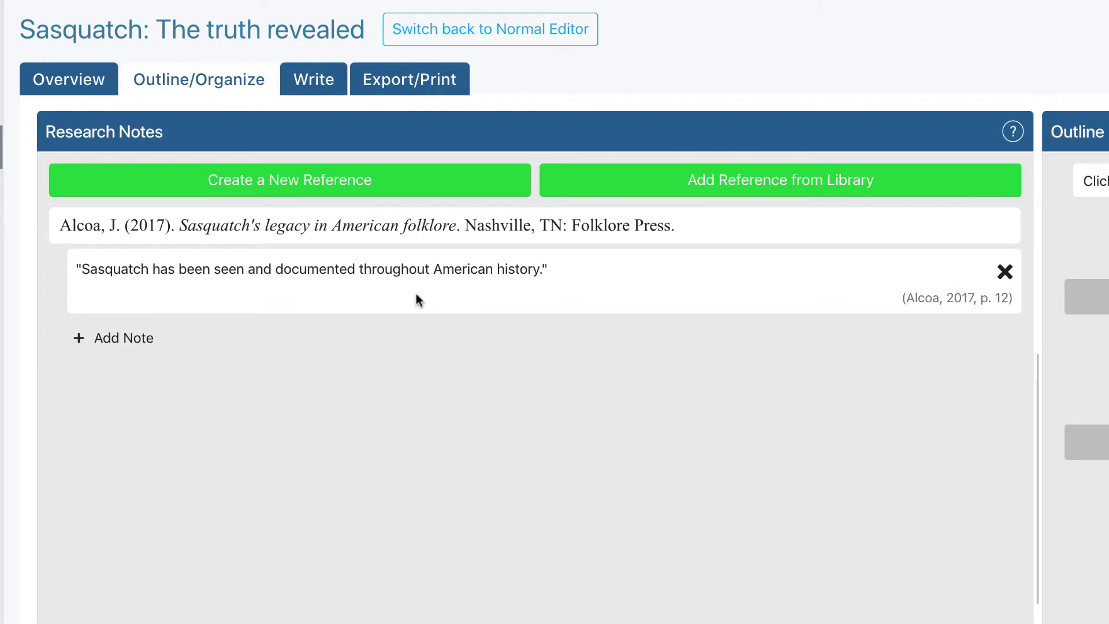
- Start a new Alcoa note reading 'The presence of such a large simian'
{"action": "left_click", "coordinate": [127, 340]}
{"action": "type", "text": "The p"}
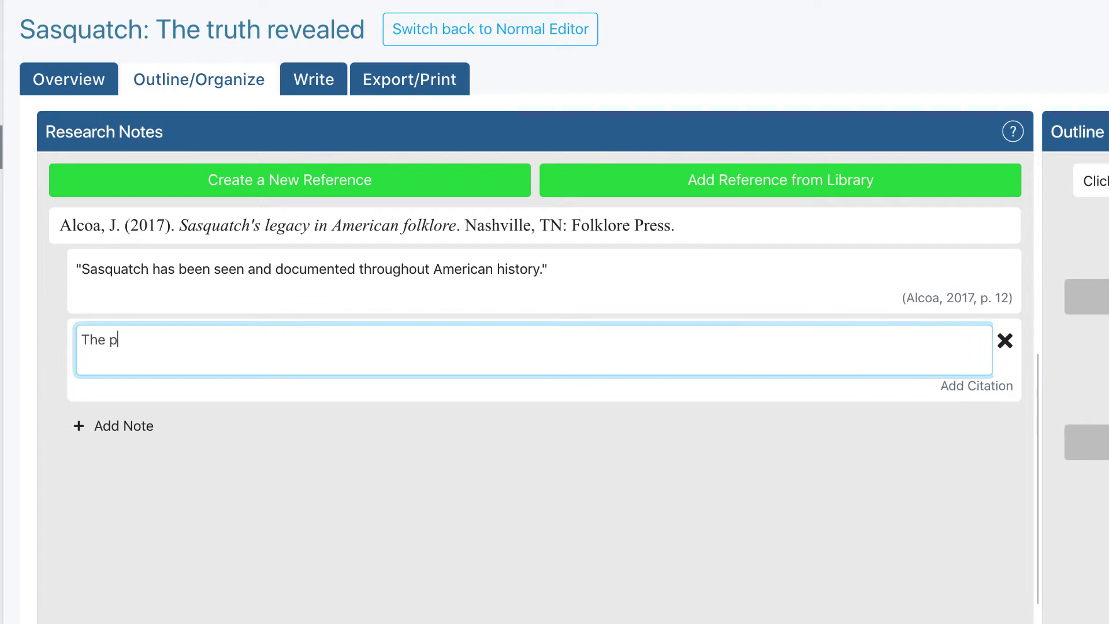
{"action": "type", "text": "resence of such a large sim"}
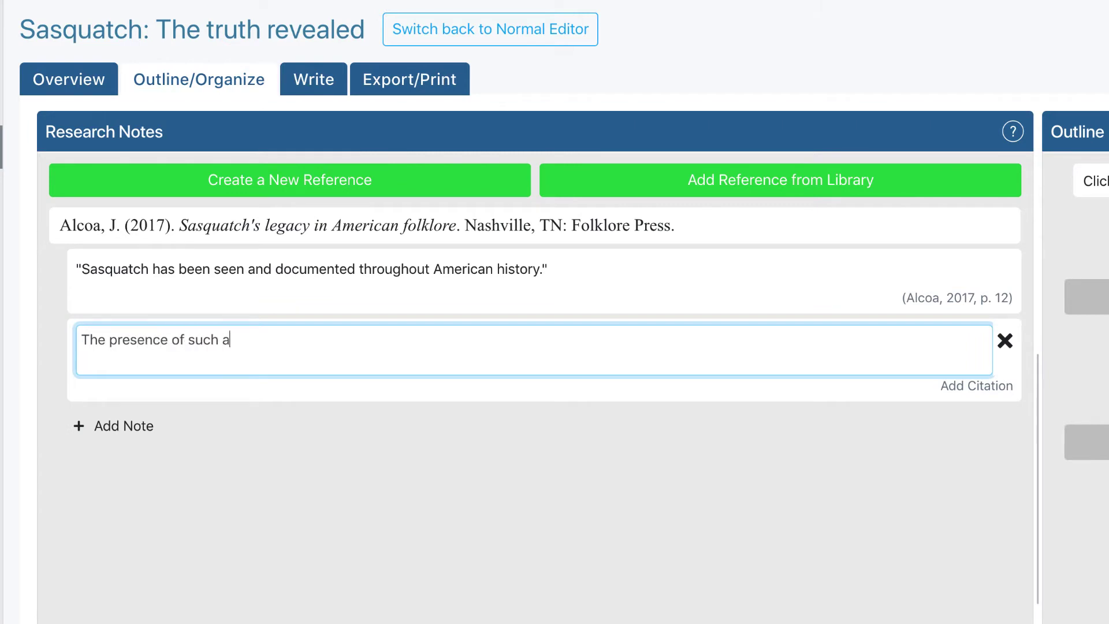
{"action": "type", "text": "ian"}
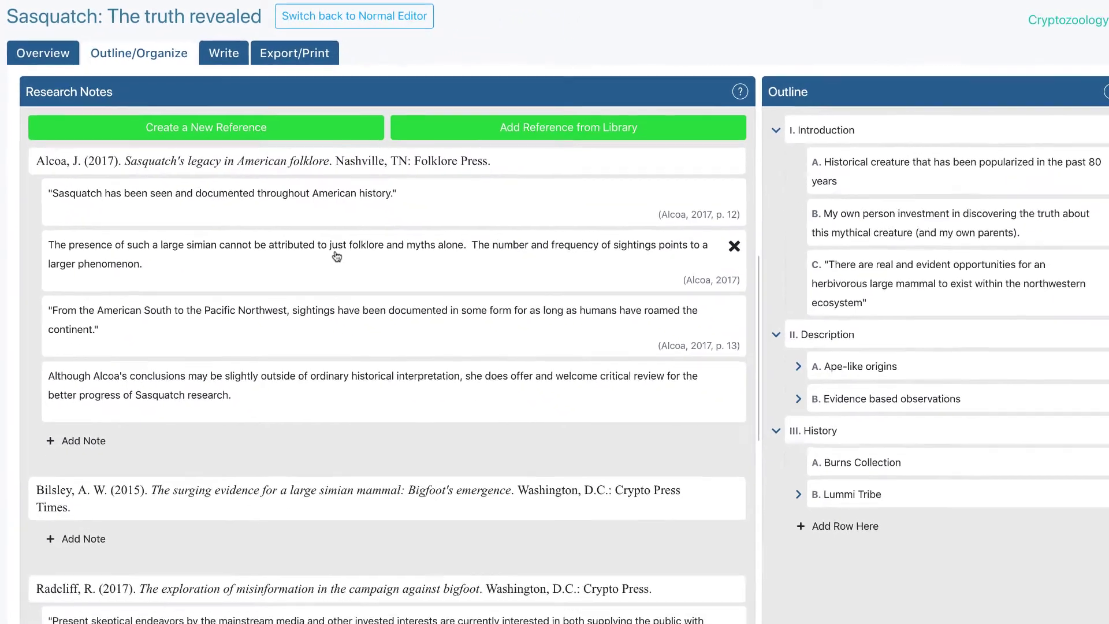
- Drag the large-simian note into the outline, cite page 11, and nest it under point A
{"action": "left_click_drag", "start_coordinate": [337, 255], "coordinate": [917, 297]}
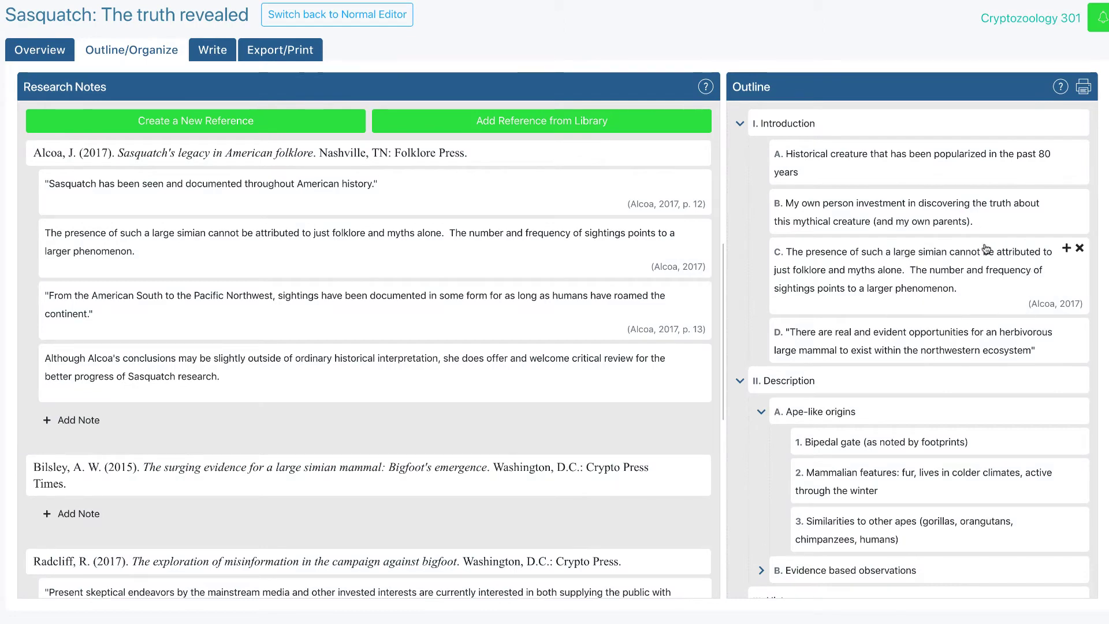
{"action": "left_click", "coordinate": [1045, 304]}
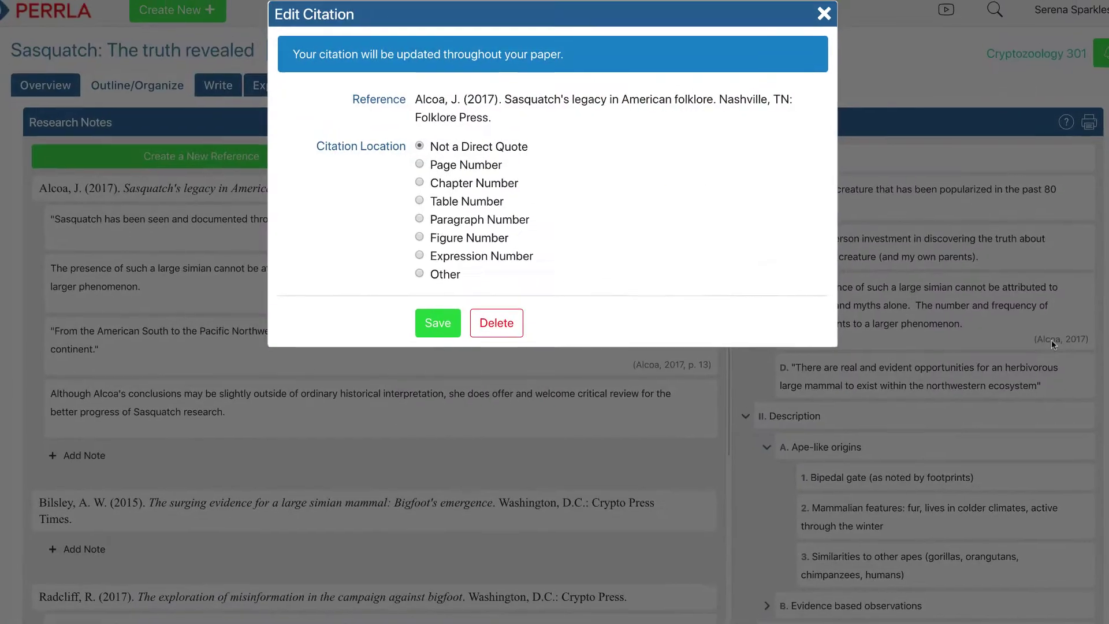
{"action": "left_click", "coordinate": [486, 167]}
{"action": "type", "text": "11"}
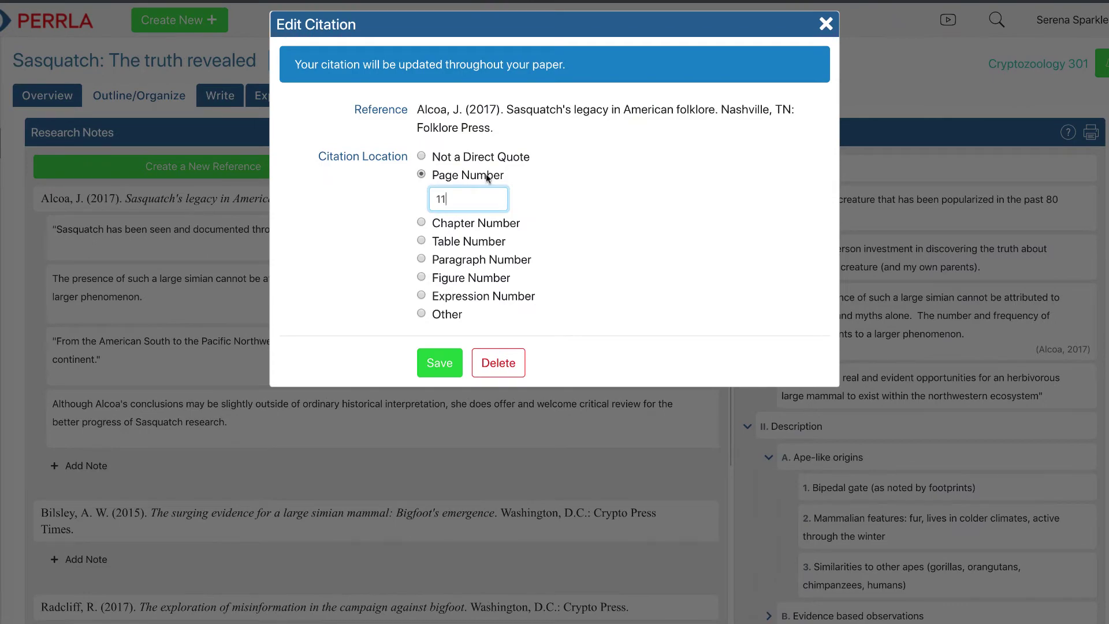
{"action": "left_click", "coordinate": [438, 360]}
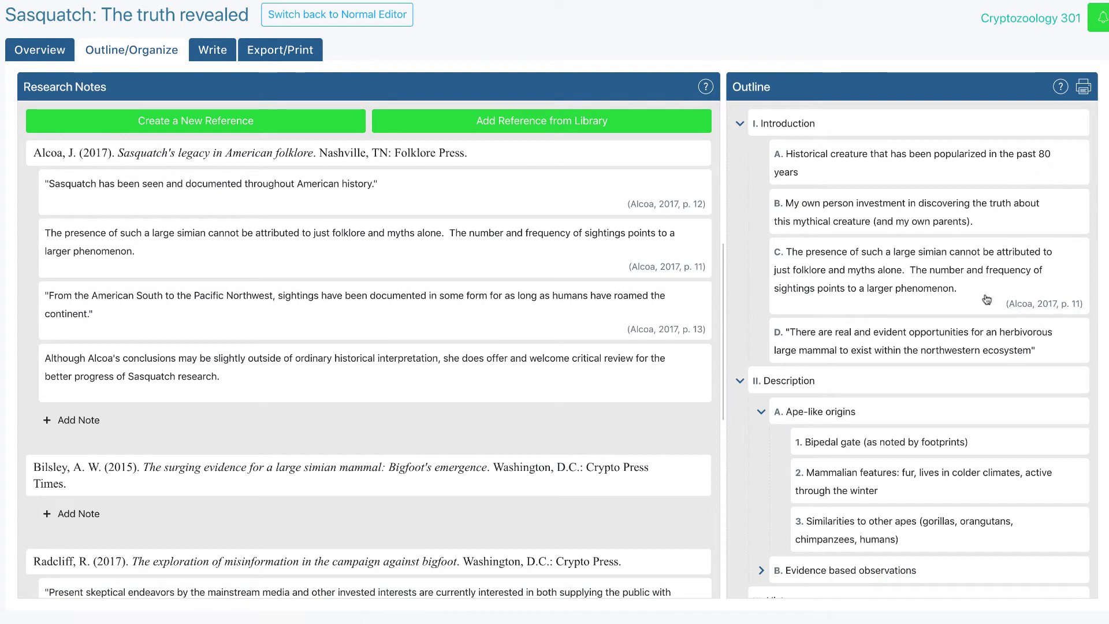
{"action": "left_click_drag", "start_coordinate": [856, 283], "coordinate": [884, 202]}
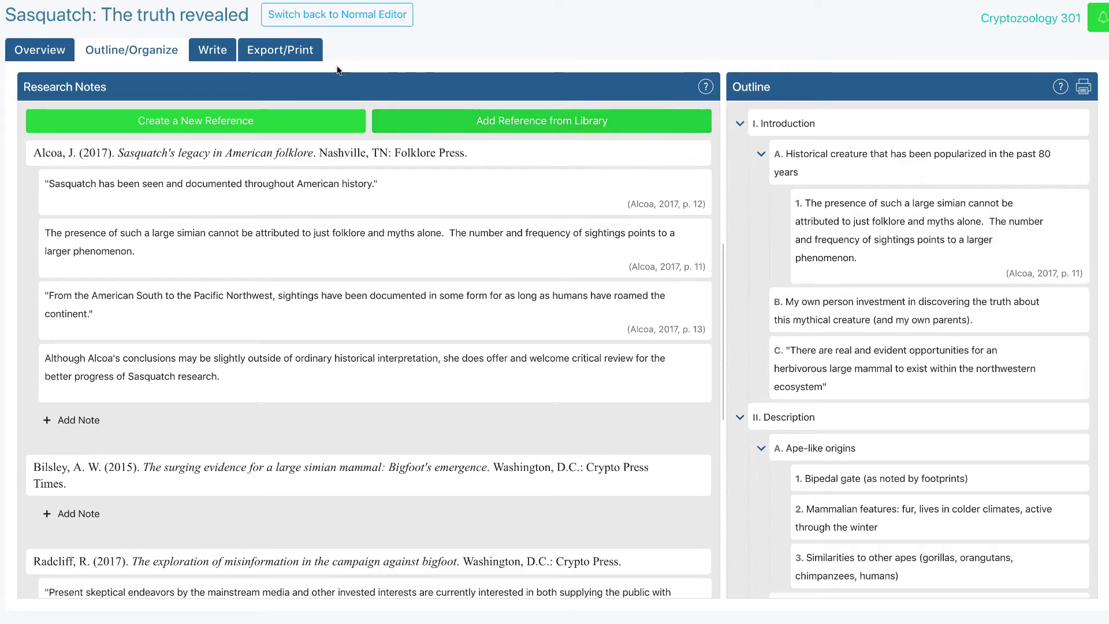
- In the Write view, insert the large-simian note into the introduction paragraph
{"action": "left_click", "coordinate": [212, 50]}
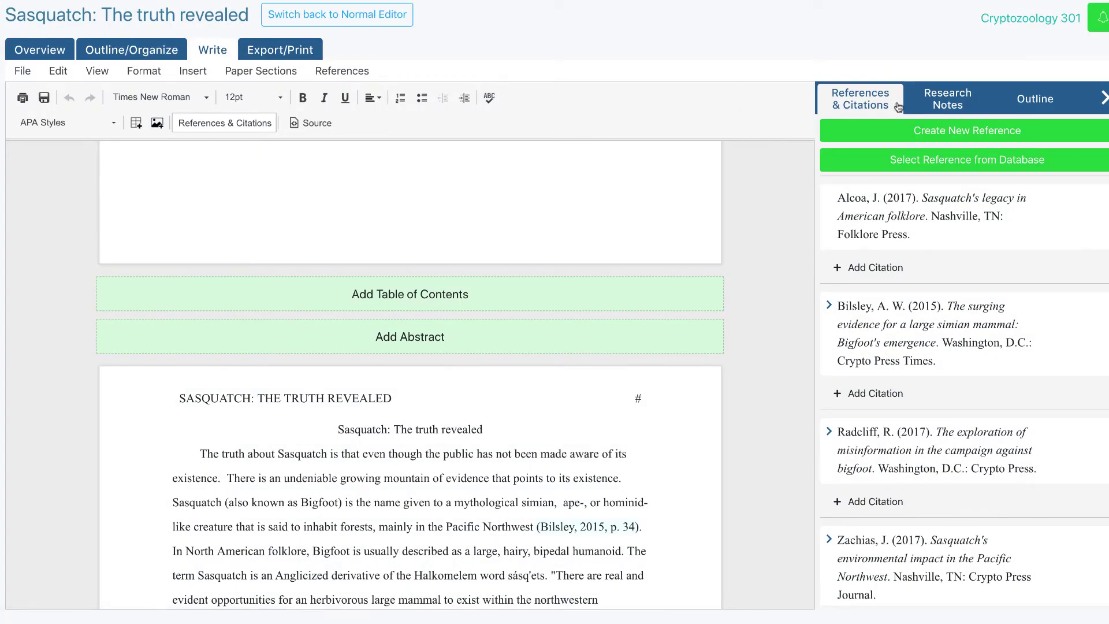
{"action": "left_click", "coordinate": [937, 108]}
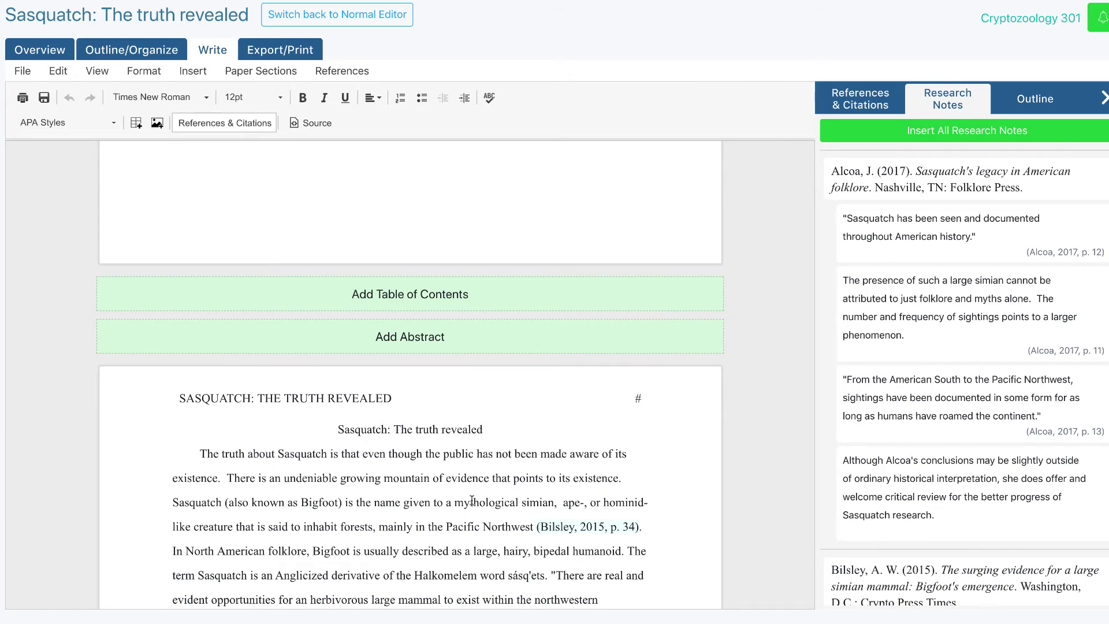
{"action": "scroll", "coordinate": [472, 500], "scroll_direction": "down", "scroll_amount": 3}
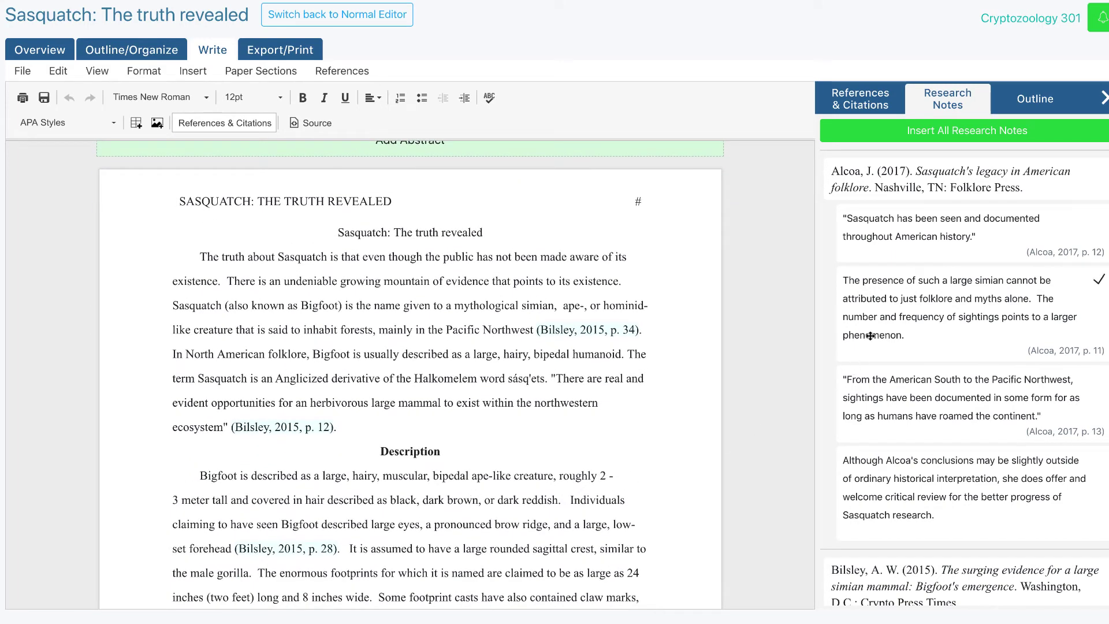
{"action": "left_click_drag", "start_coordinate": [886, 315], "coordinate": [388, 482]}
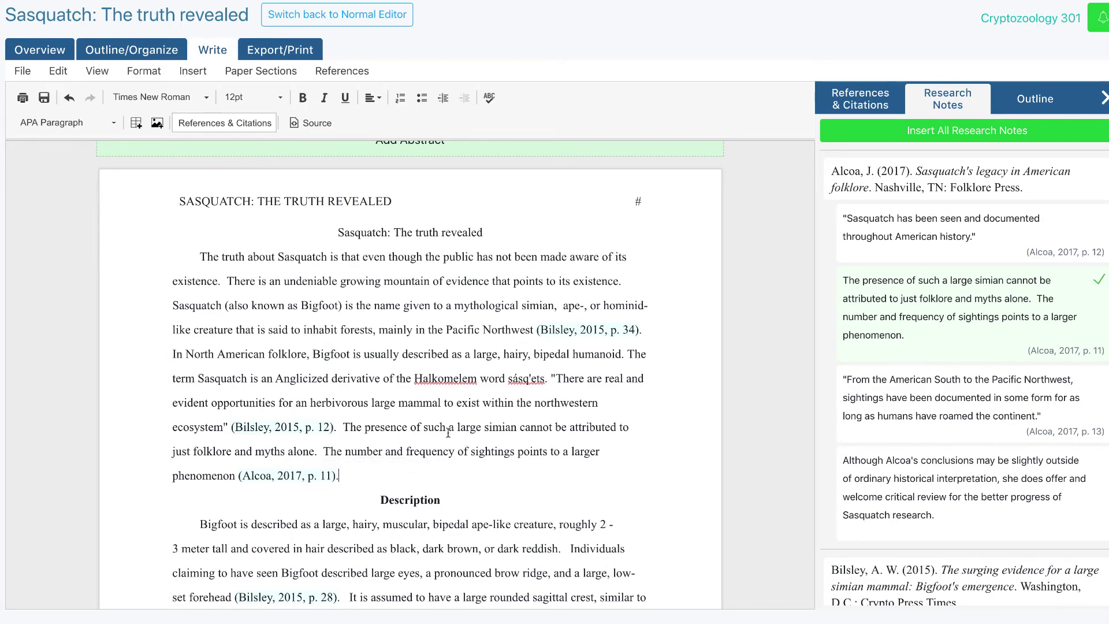
- Insert the American South sightings quote (Alcoa, 2017, p. 13) into The Lummi Tribe paragraph
{"action": "scroll", "coordinate": [448, 432], "scroll_direction": "down", "scroll_amount": 8}
{"action": "scroll", "coordinate": [448, 432], "scroll_direction": "down", "scroll_amount": 5}
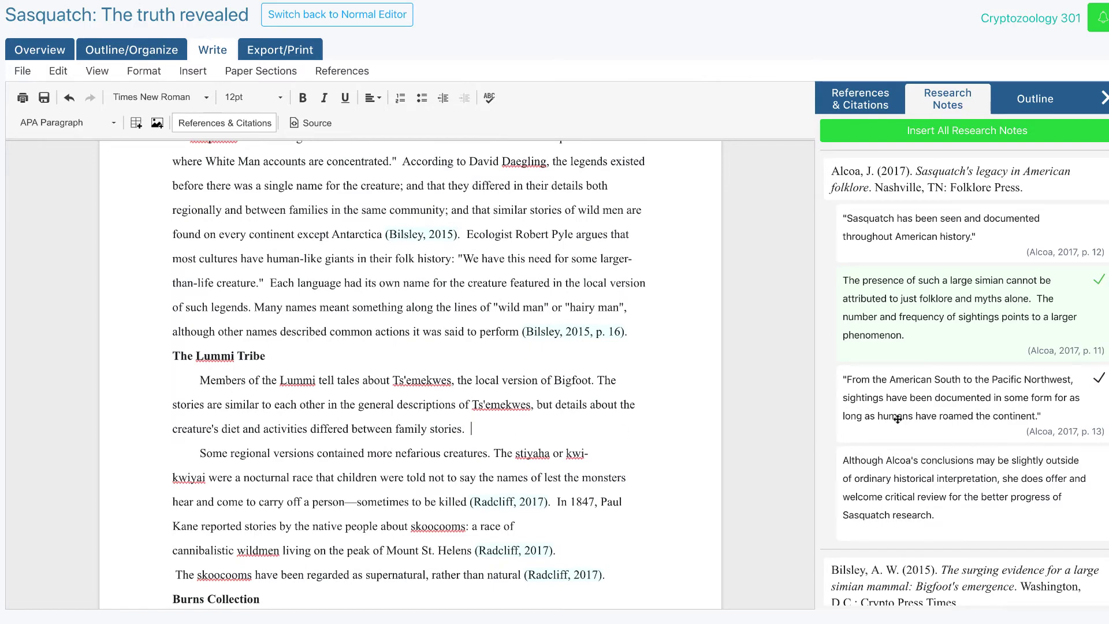
{"action": "left_click_drag", "start_coordinate": [924, 407], "coordinate": [558, 443]}
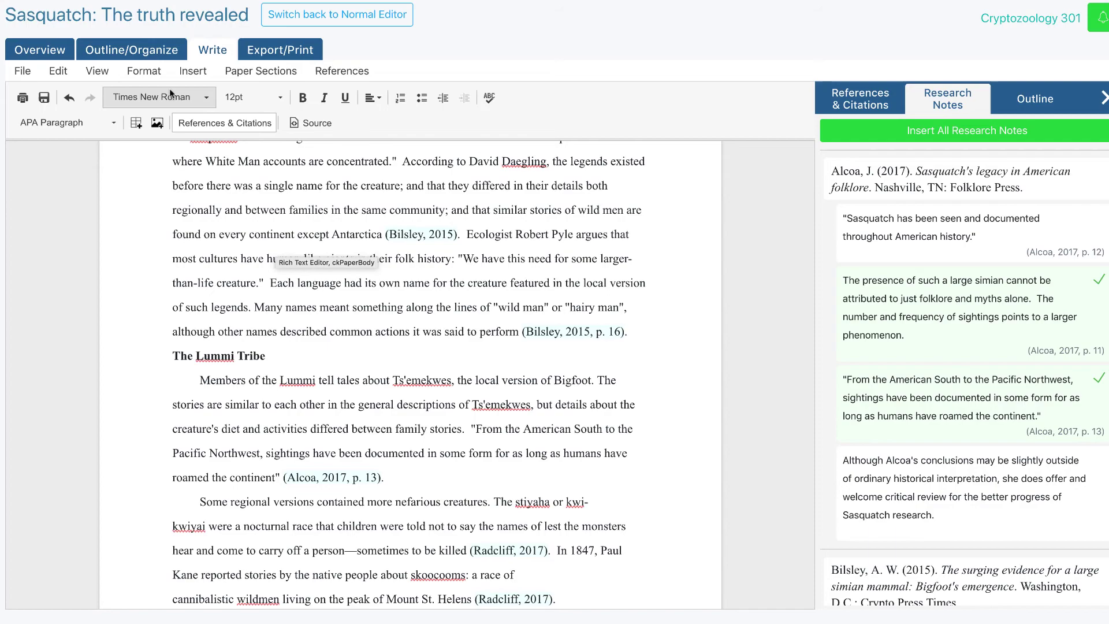
- Back on Outline/Organize, cancel the Alcoa reference removal so all four notes remain
{"action": "left_click", "coordinate": [150, 52]}
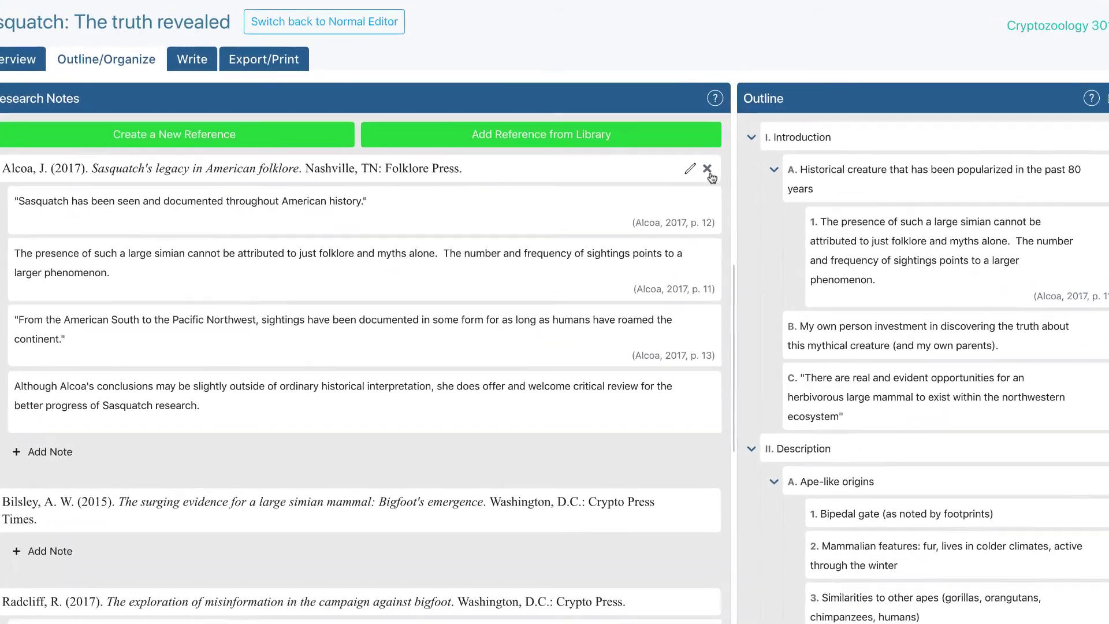
{"action": "left_click", "coordinate": [698, 153]}
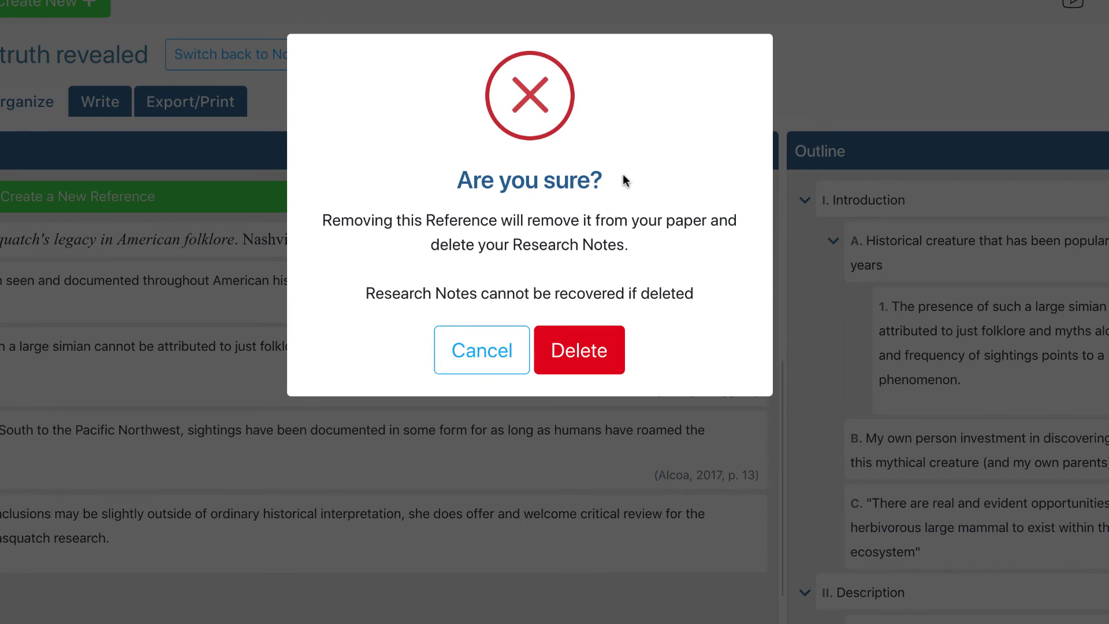
{"action": "left_click", "coordinate": [477, 364]}
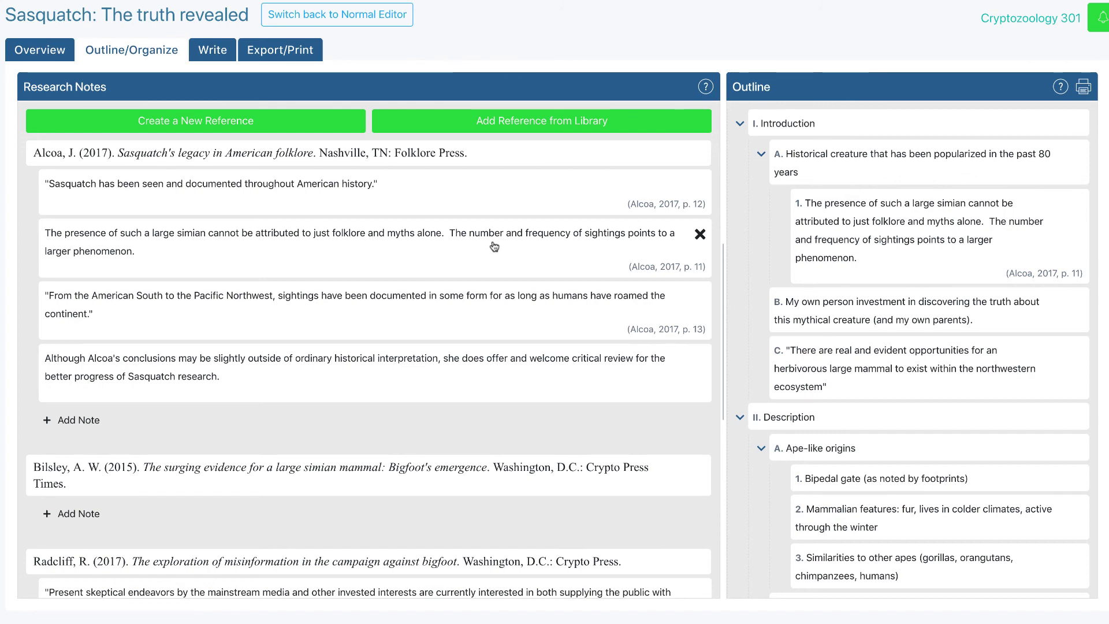
- Drag the 'The presence of such a large simian…' note below the 'From the American South…' note
{"action": "left_click_drag", "start_coordinate": [321, 249], "coordinate": [329, 318]}
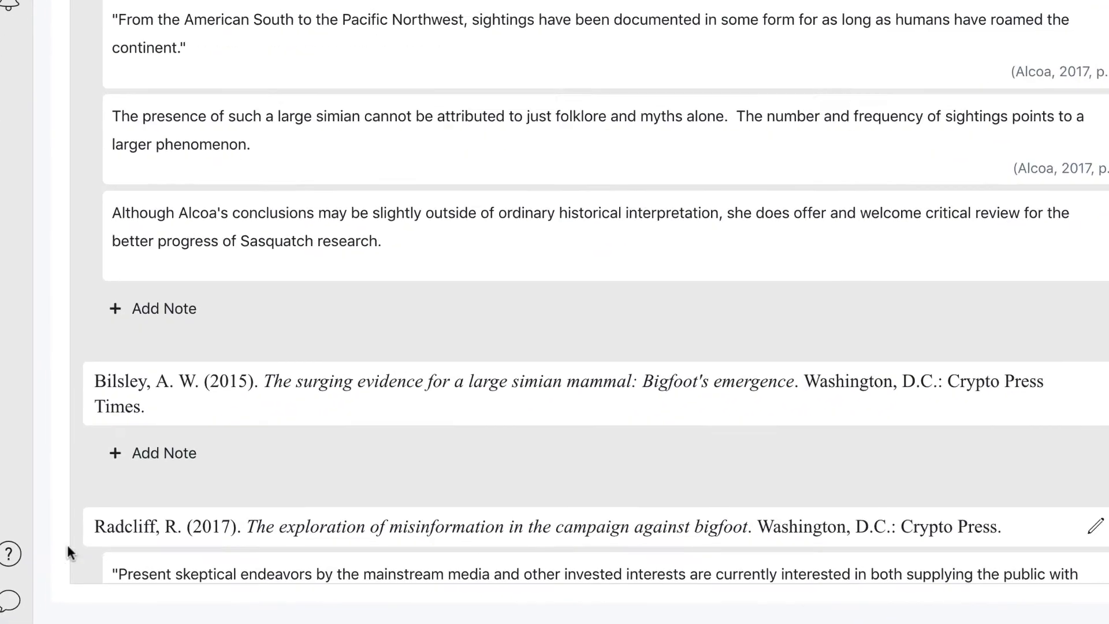
{"action": "mouse_move", "coordinate": [1, 585]}
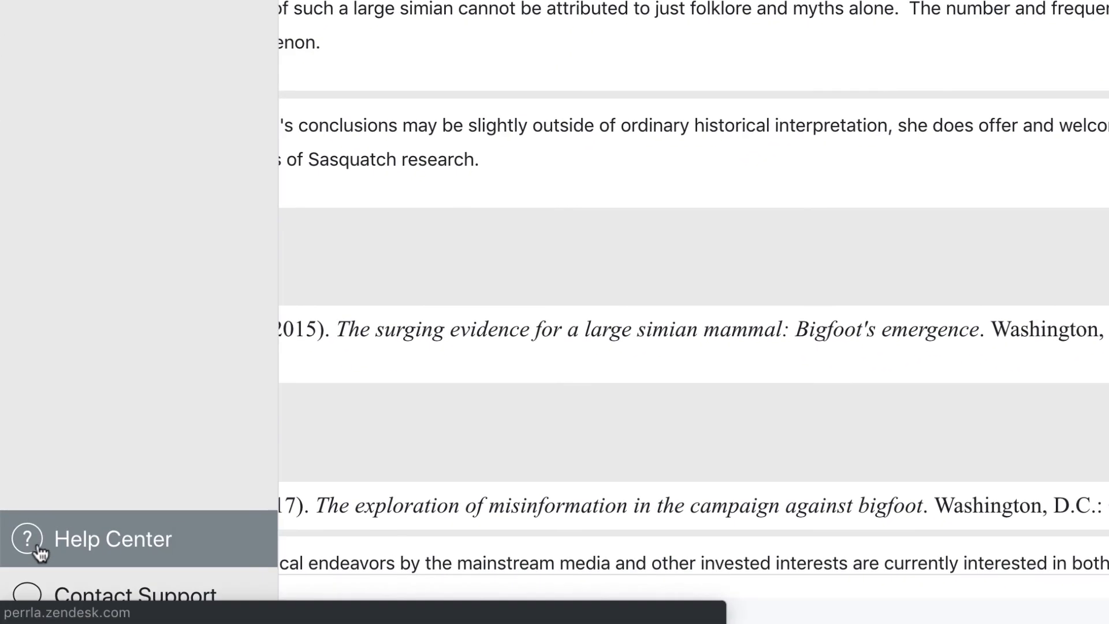